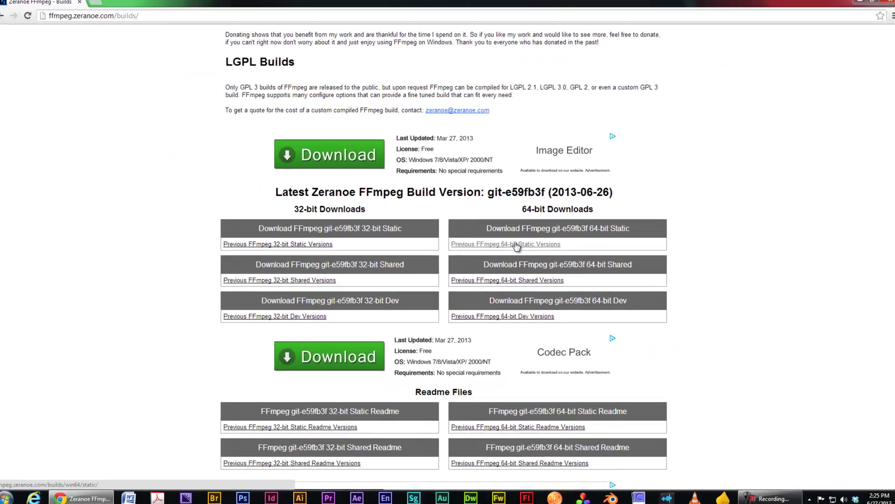
- Download ffmpeg-latest-win64-static.7z from the previous FFmpeg 64-bit static versions
{"action": "left_click", "coordinate": [555, 236]}
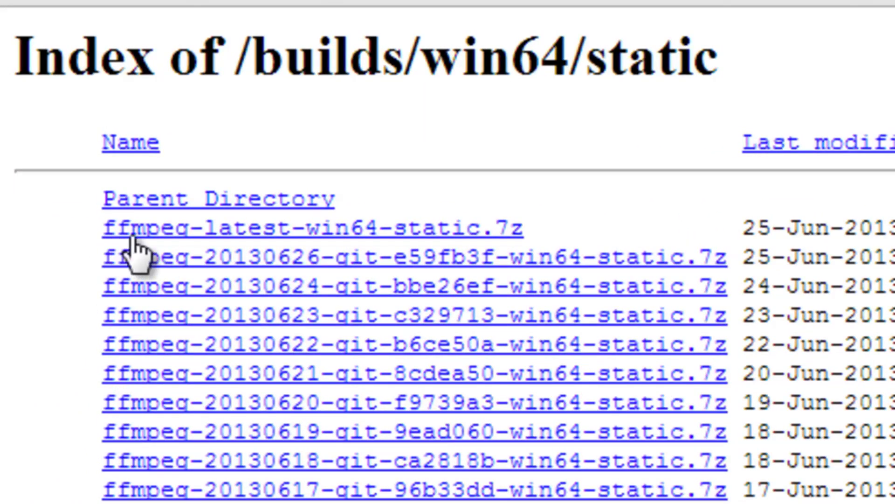
{"action": "left_click", "coordinate": [457, 228]}
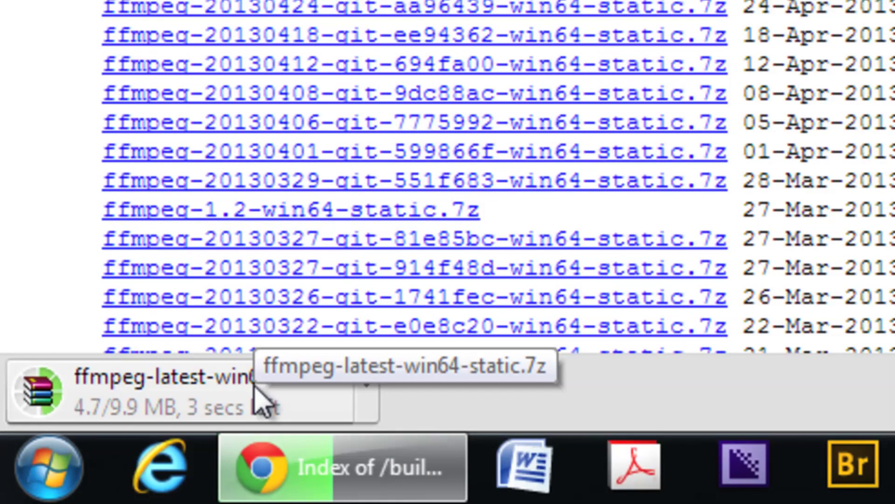
{"action": "left_click", "coordinate": [874, 110]}
{"action": "type", "text": "www.r"}
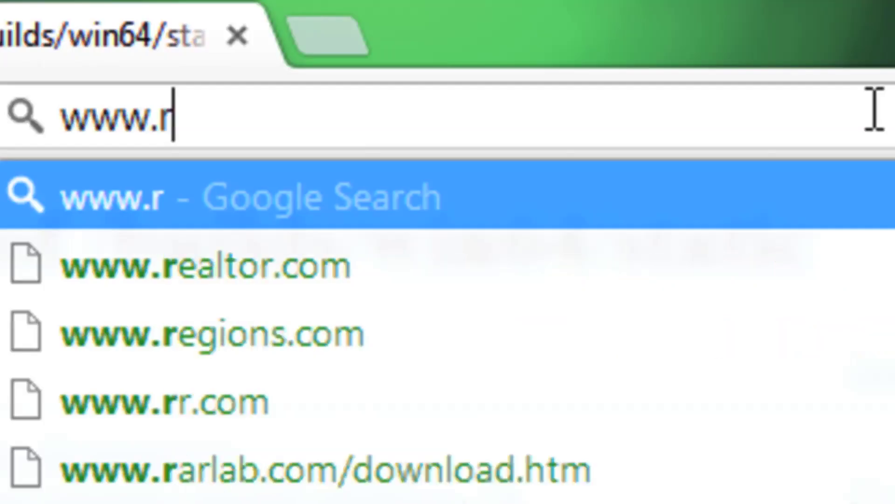
{"action": "type", "text": "arlab.com"}
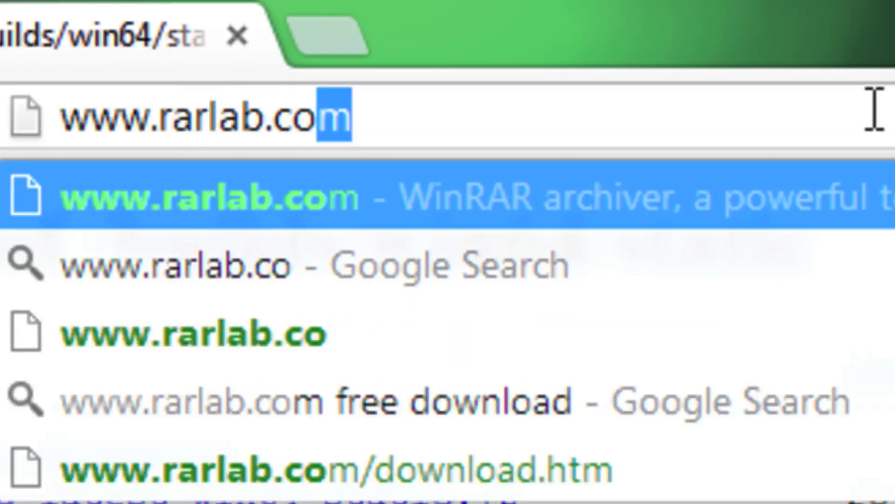
{"action": "key", "text": "Return"}
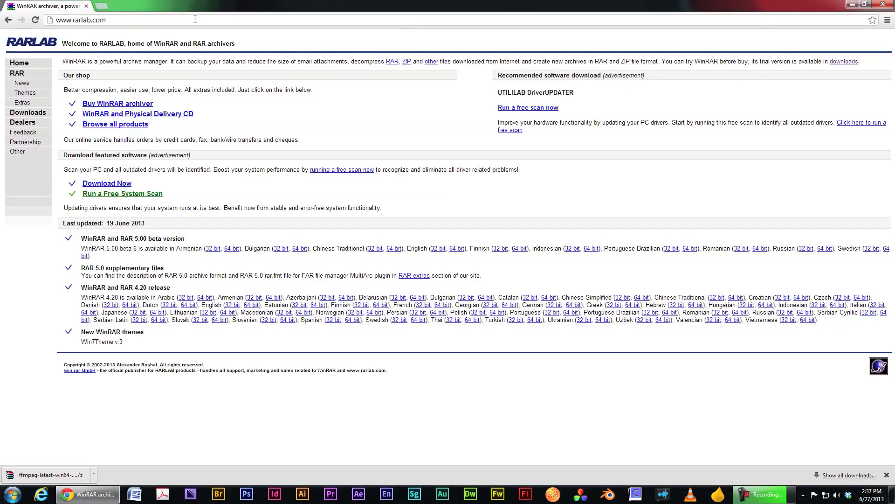
- Show the downloaded ffmpeg-latest-win64-static archive in its folder and open it in WinRAR
{"action": "left_click", "coordinate": [281, 311]}
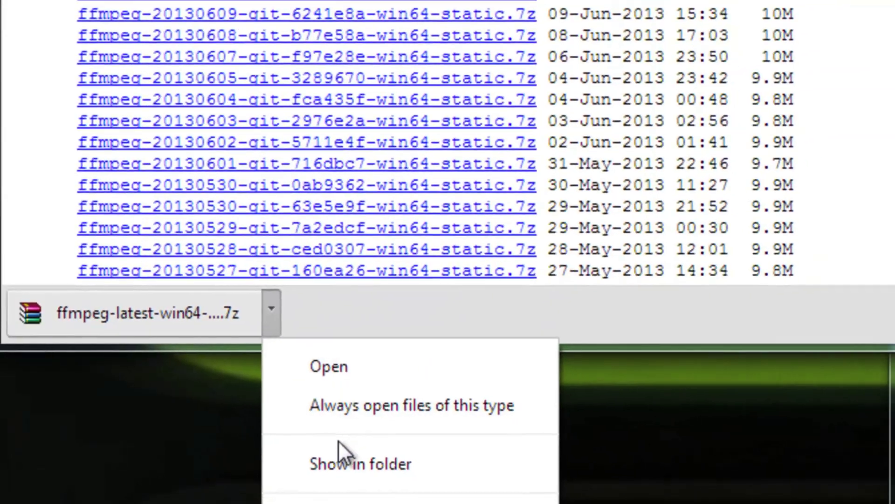
{"action": "left_click", "coordinate": [342, 462]}
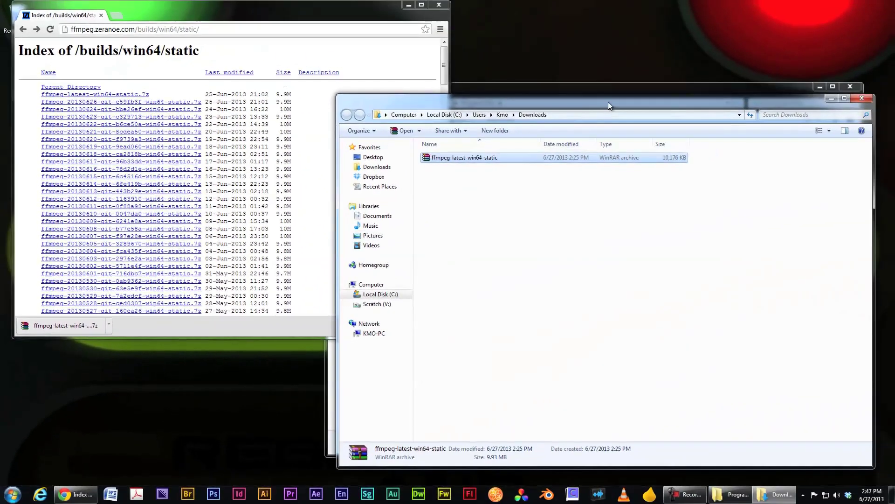
{"action": "left_click_drag", "start_coordinate": [867, 0], "coordinate": [858, 319]}
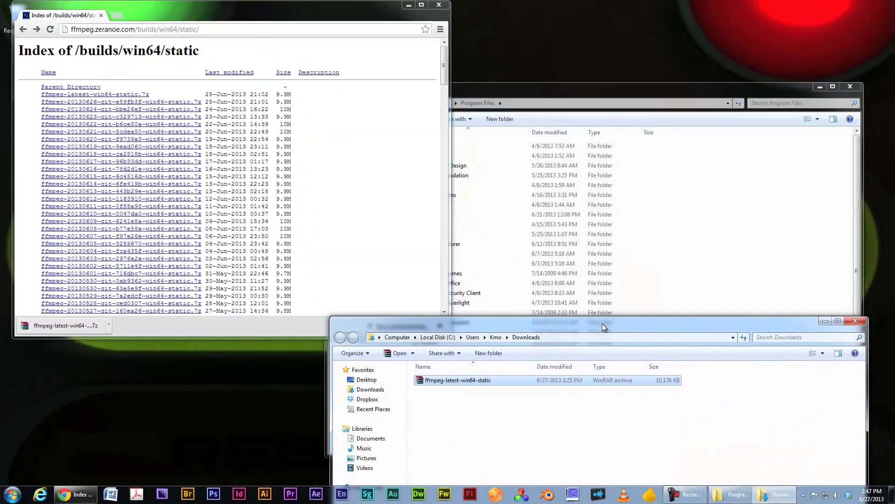
{"action": "double_click", "coordinate": [438, 382]}
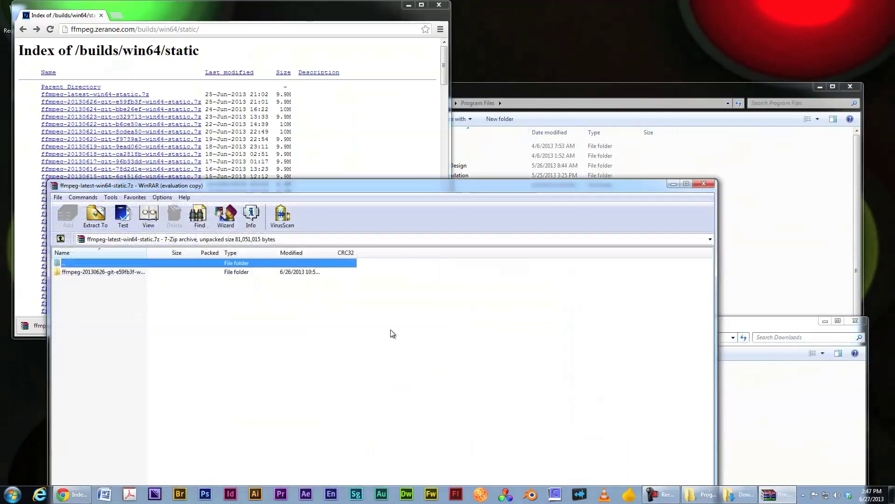
- Extract the ffmpeg-20130626-git-e59fb3f folder from the archive into C:\Program Files
{"action": "left_click", "coordinate": [531, 96]}
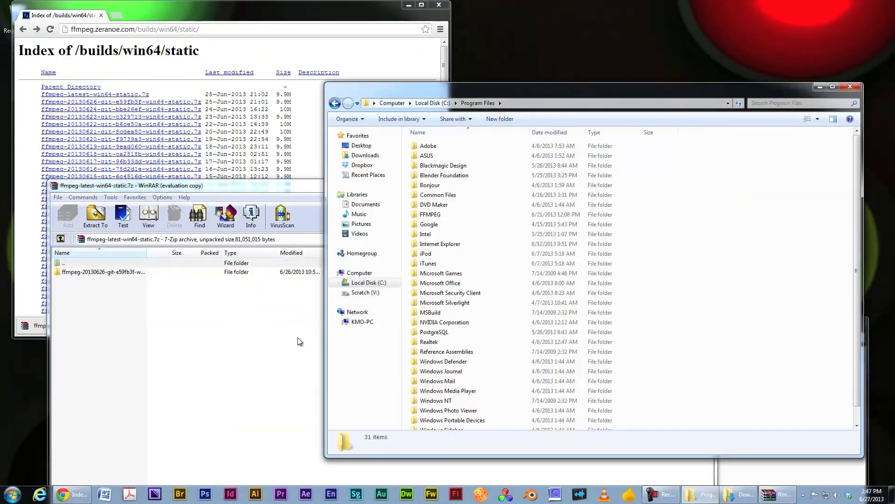
{"action": "left_click_drag", "start_coordinate": [375, 90], "coordinate": [573, 47]}
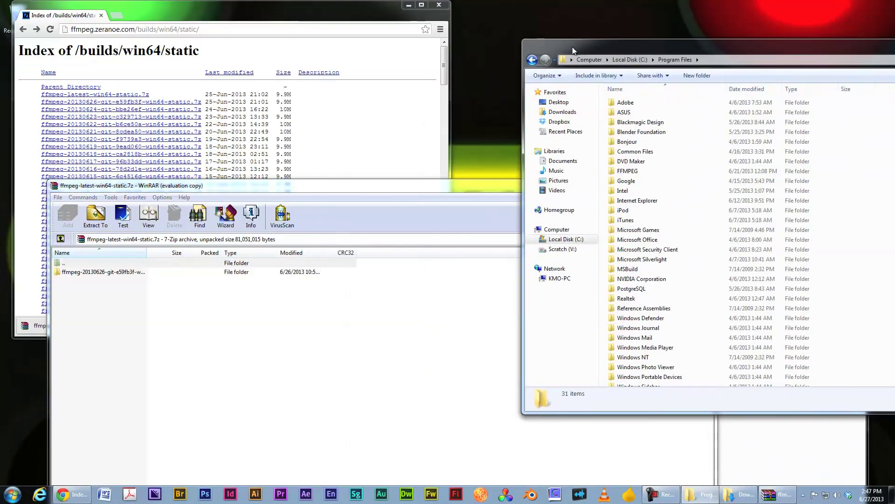
{"action": "left_click", "coordinate": [88, 272]}
{"action": "left_click_drag", "start_coordinate": [600, 123], "coordinate": [695, 92]}
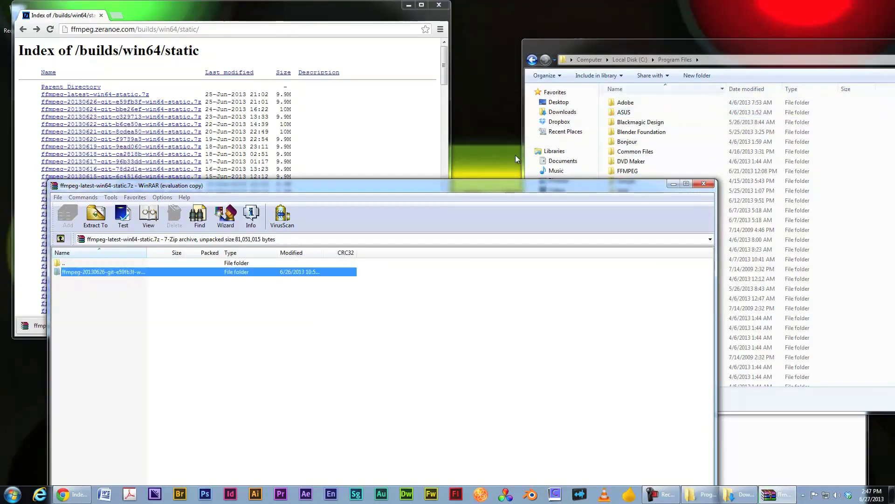
{"action": "left_click", "coordinate": [437, 284]}
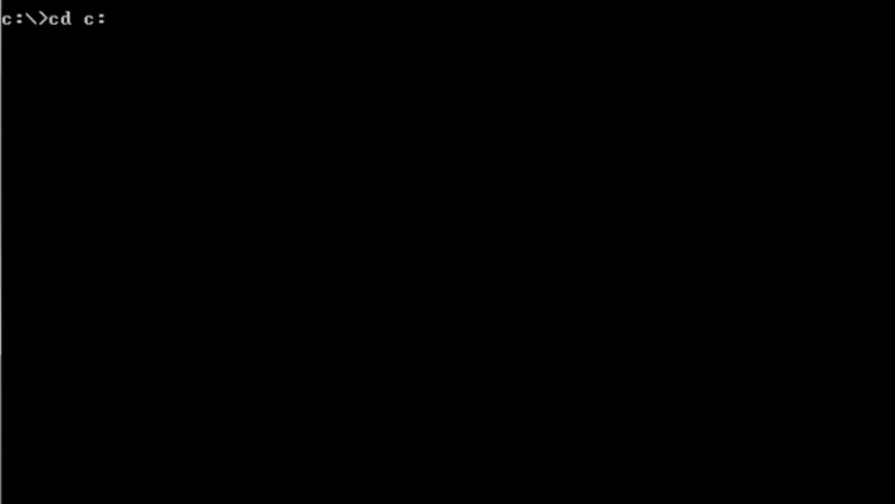
- In the Command Prompt, change the directory to c:\program files\ffmpeg2\bin
{"action": "type", "text": "og"}
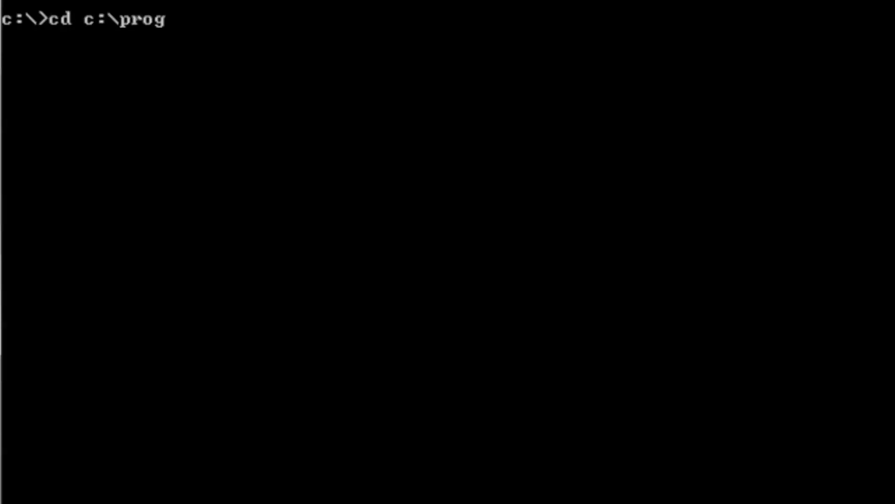
{"action": "type", "text": "ram files"}
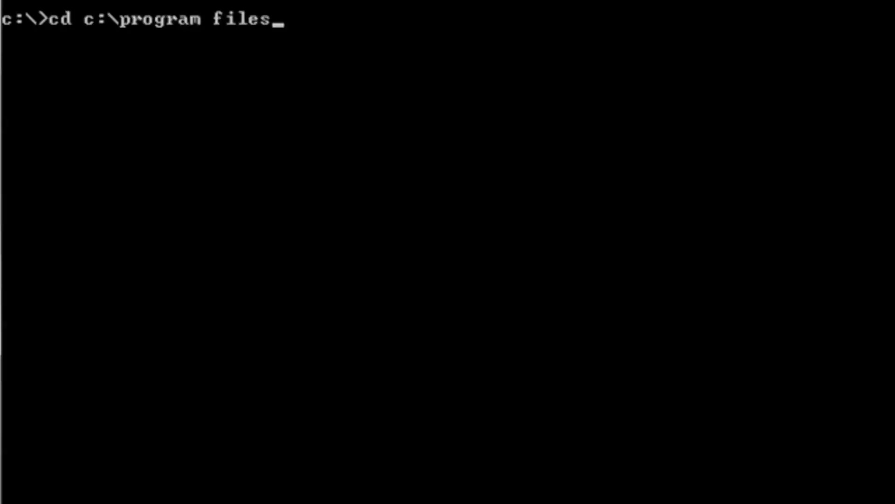
{"action": "type", "text": "\\ffmpeg2\\bin"}
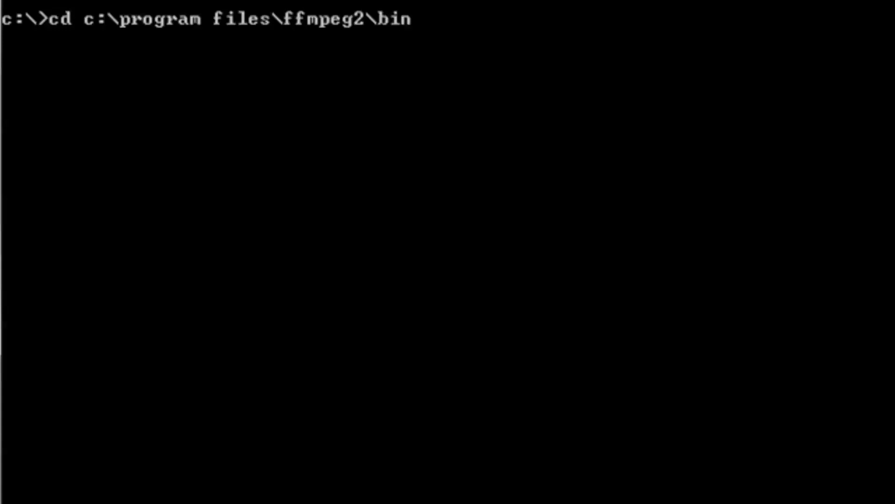
{"action": "key", "text": "Return"}
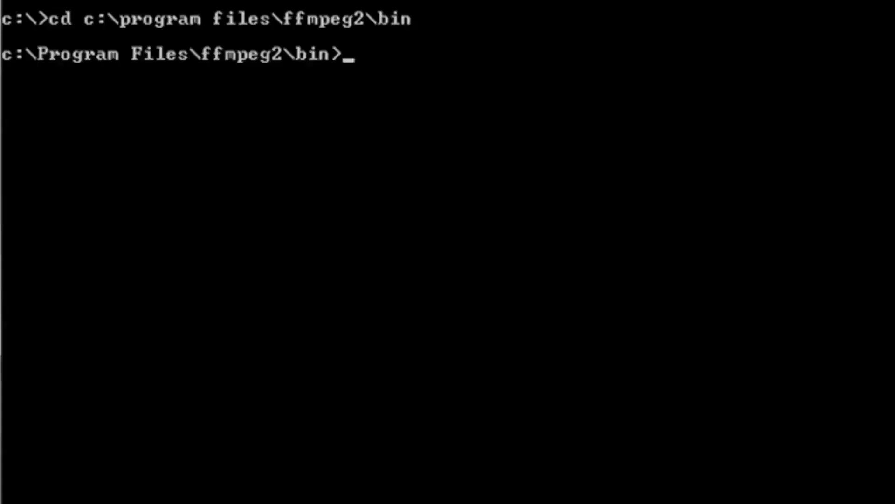
- Run ffmpeg and look through its main, video and audio command-line options
{"action": "type", "text": "ffmpeg"}
{"action": "key", "text": "Return"}
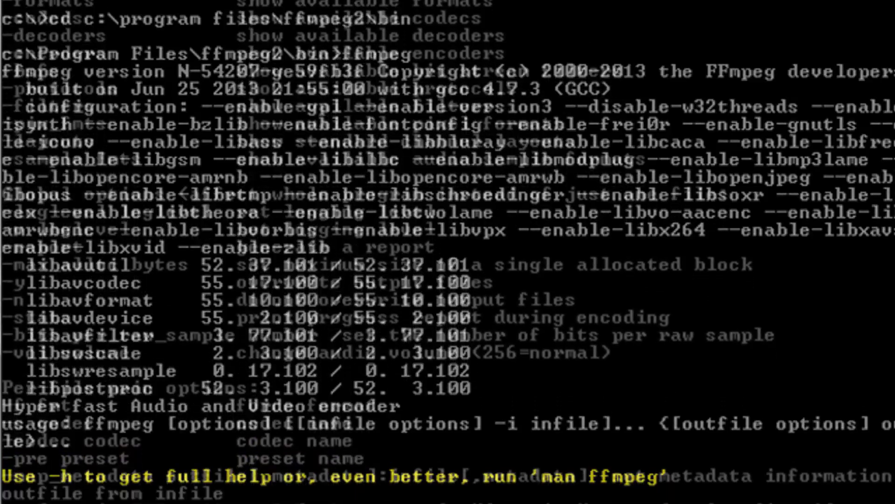
{"action": "scroll", "coordinate": [448, 251], "scroll_direction": "down", "scroll_amount": 7}
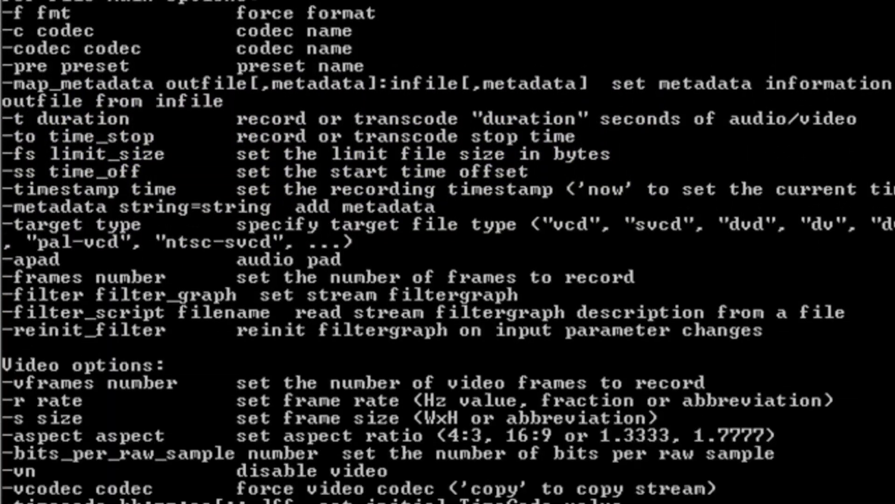
{"action": "scroll", "coordinate": [447, 252], "scroll_direction": "down", "scroll_amount": 9}
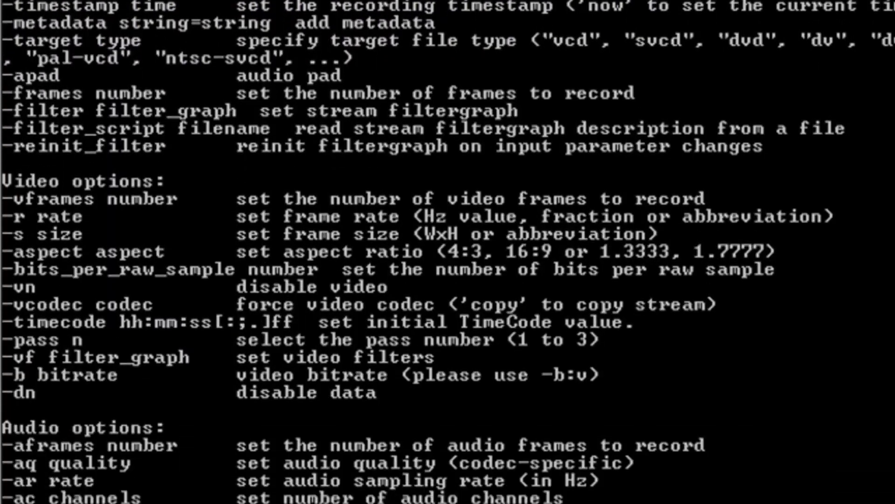
{"action": "scroll", "coordinate": [448, 251], "scroll_direction": "down", "scroll_amount": 1}
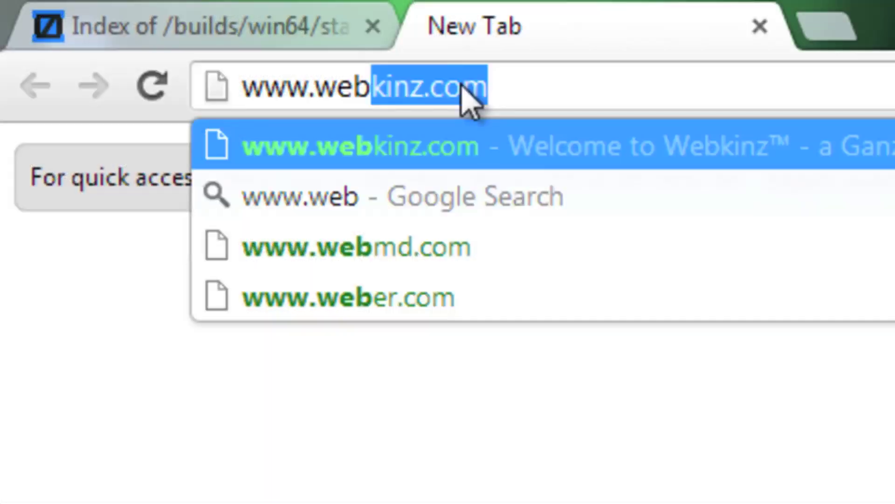
{"action": "type", "text": "crawler.com"}
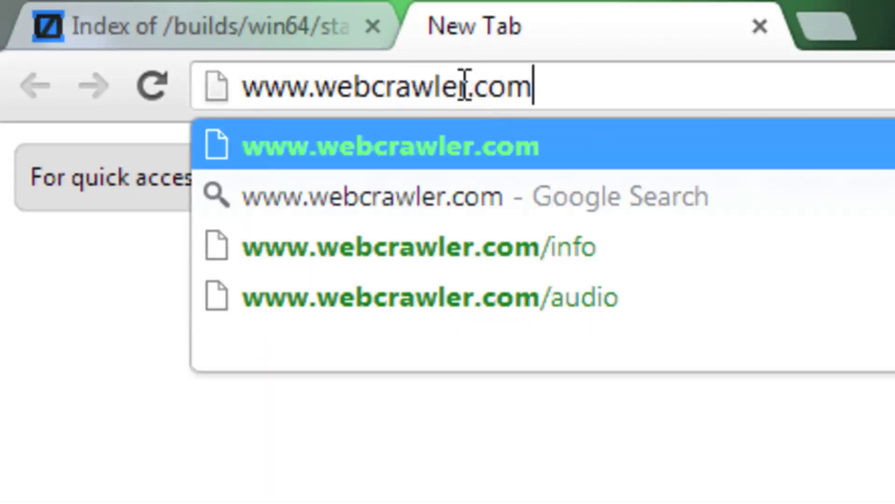
{"action": "key", "text": "Return"}
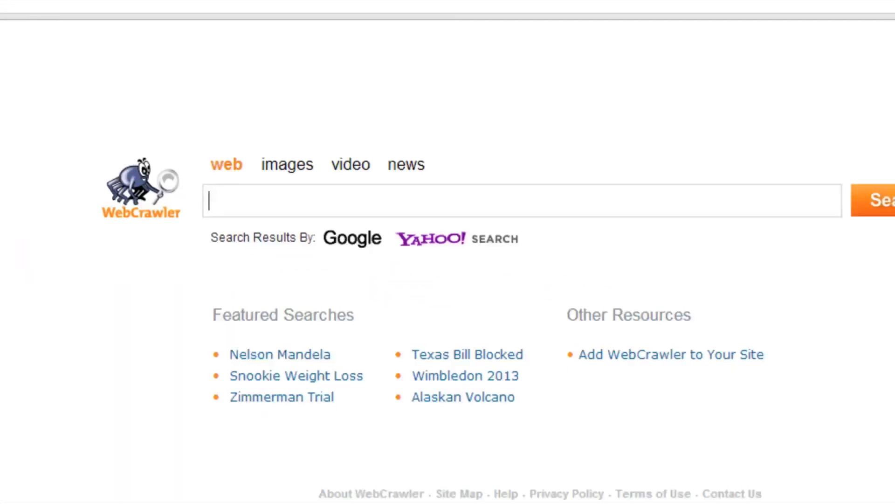
{"action": "type", "text": "an"}
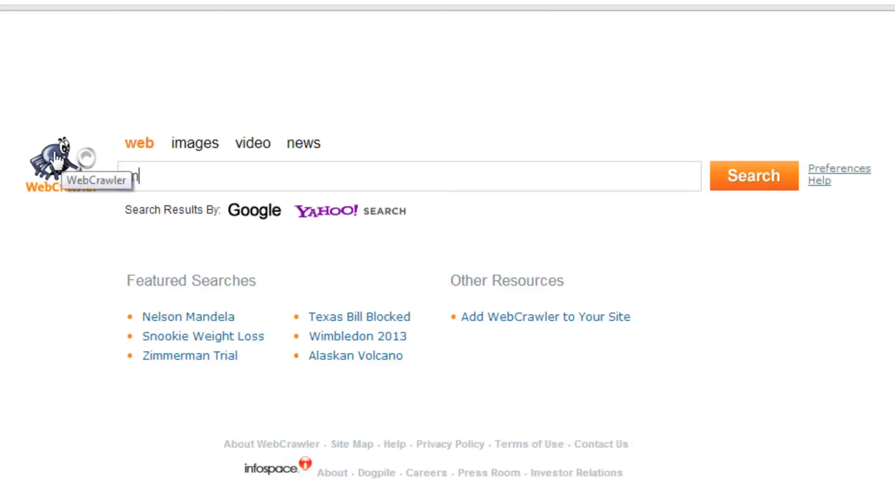
{"action": "type", "text": "other gui "}
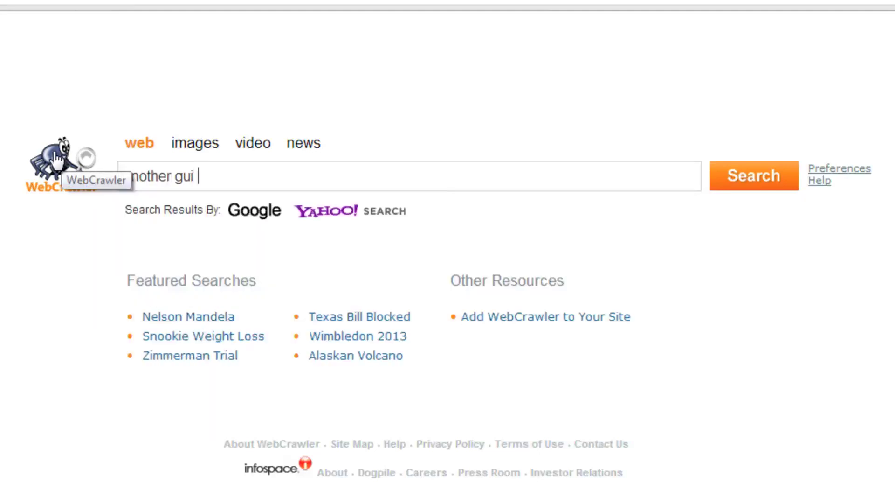
{"action": "type", "text": "joosti stuudi"}
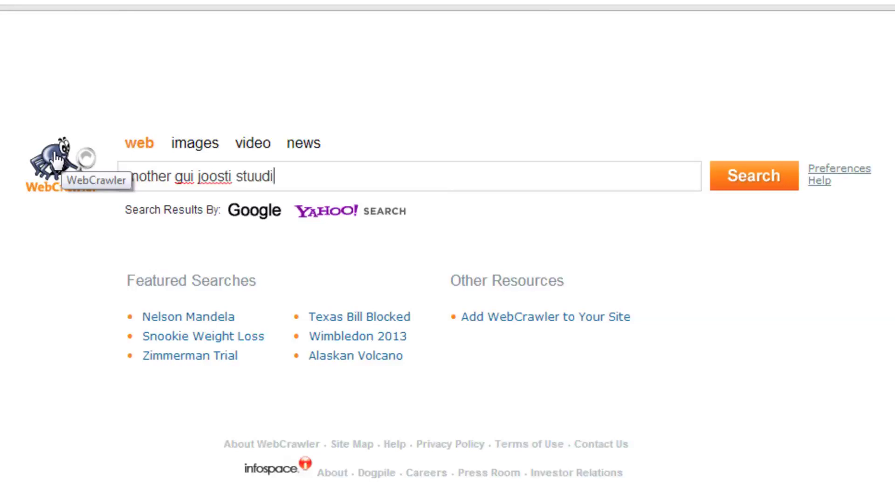
{"action": "type", "text": "o"}
{"action": "key", "text": "Return"}
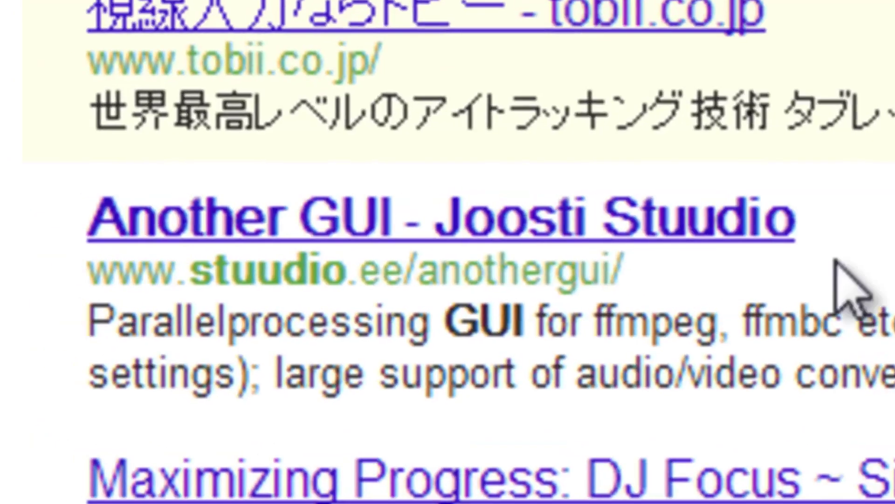
{"action": "left_click", "coordinate": [634, 199]}
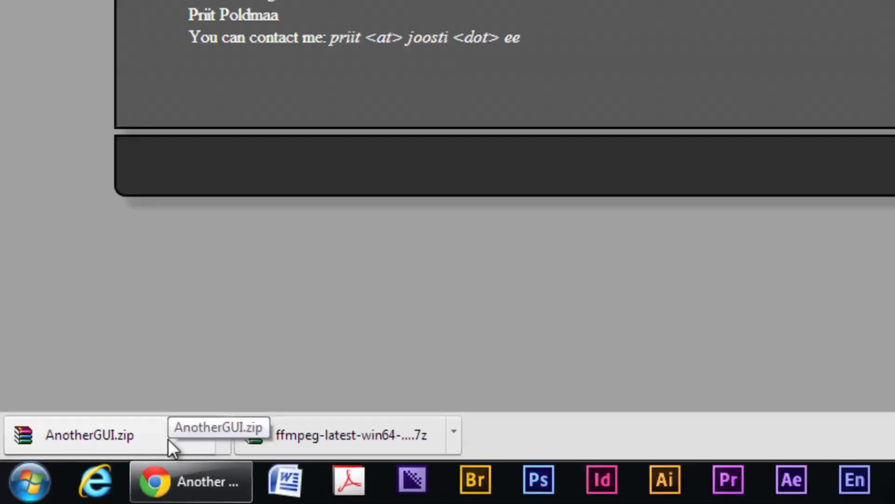
- Open the downloaded AnotherGUI.zip and extract AnotherGUI.exe into C:\Program Files\ffmpeg2
{"action": "left_click", "coordinate": [169, 441]}
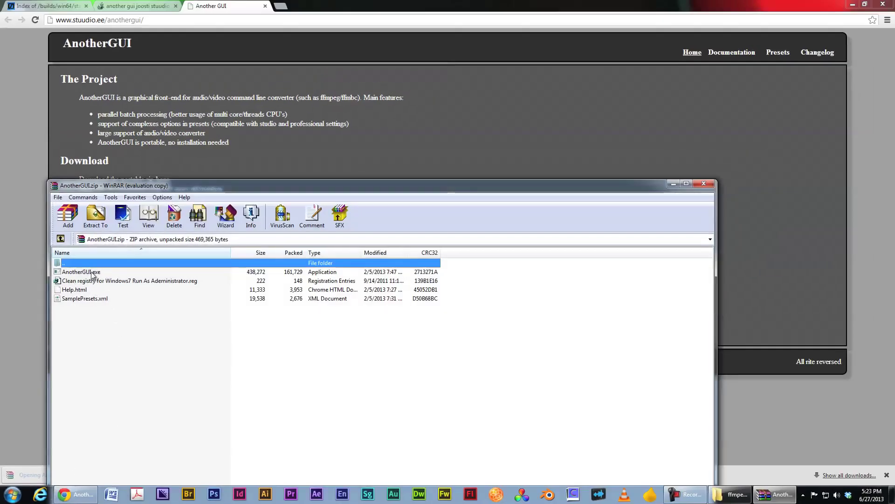
{"action": "left_click", "coordinate": [733, 494]}
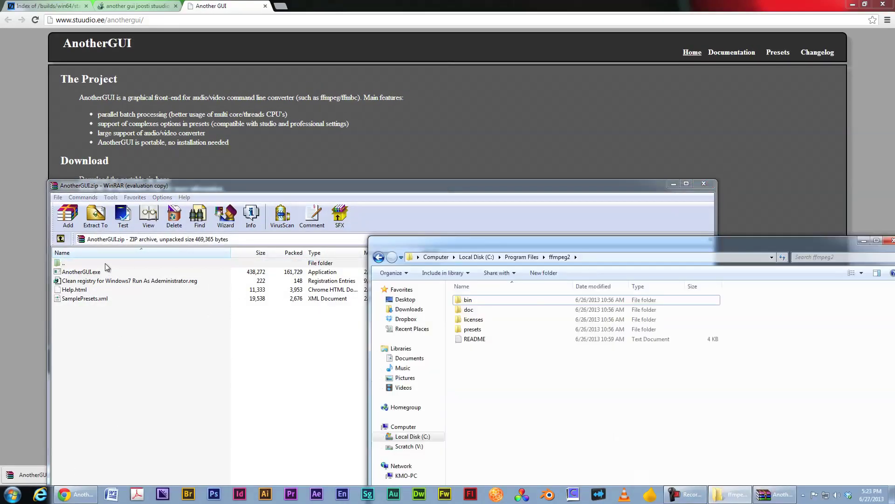
{"action": "left_click_drag", "start_coordinate": [80, 271], "coordinate": [86, 269]}
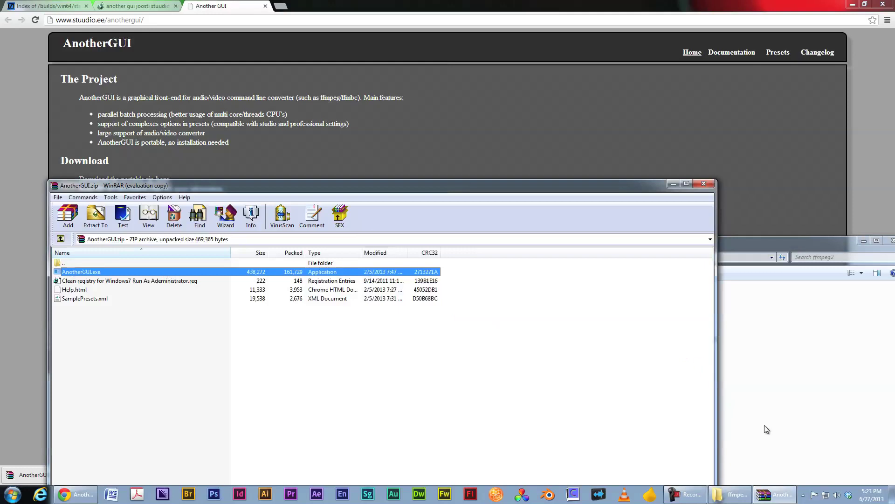
{"action": "left_click_drag", "start_coordinate": [767, 432], "coordinate": [755, 421]}
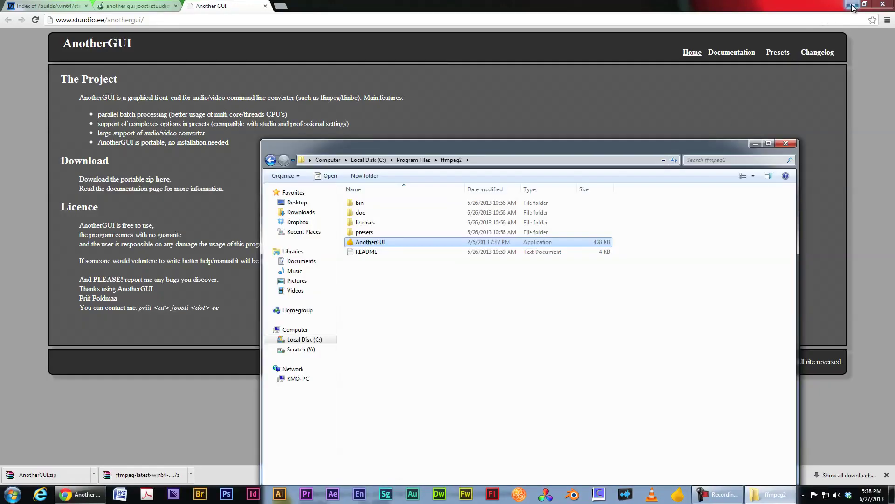
- Pin the AnotherGUI application from the ffmpeg2 folder to the Windows taskbar and launch it
{"action": "left_click", "coordinate": [852, 6]}
{"action": "left_click_drag", "start_coordinate": [400, 241], "coordinate": [91, 499]}
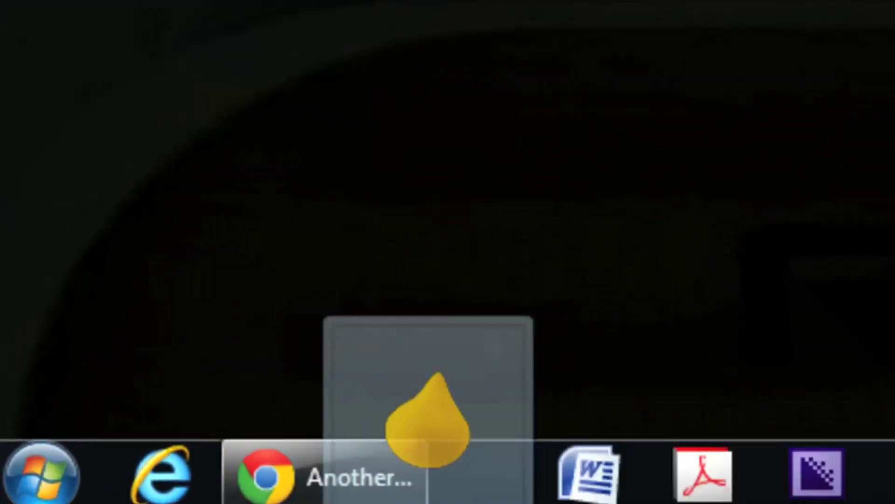
{"action": "left_click_drag", "start_coordinate": [428, 502], "coordinate": [282, 496]}
{"action": "mouse_move", "coordinate": [370, 488]}
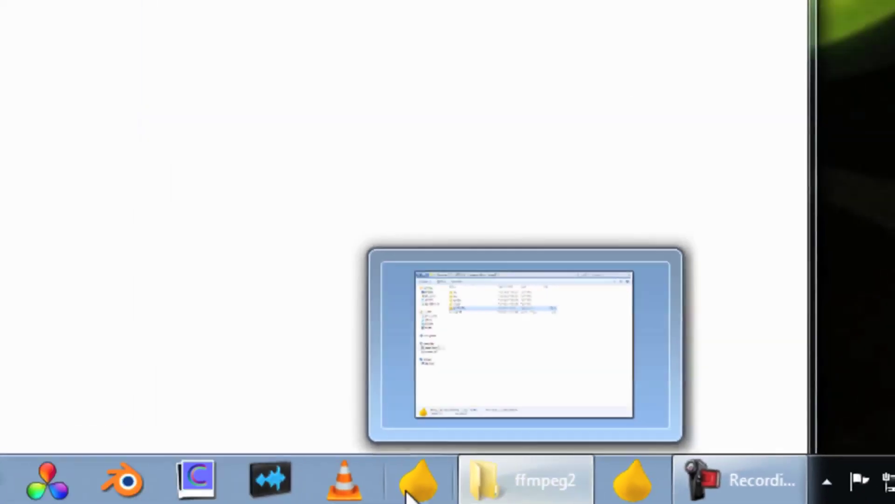
{"action": "left_click", "coordinate": [231, 473]}
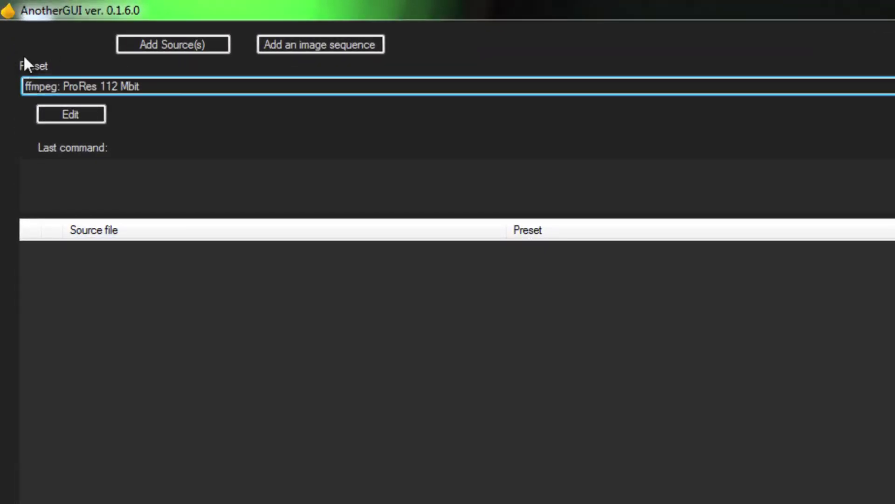
- Edit the ProRes 112 Mbit preset and add ffmpeg from C:\Program Files\FFMPEG\bin as its executable
{"action": "left_click", "coordinate": [77, 114]}
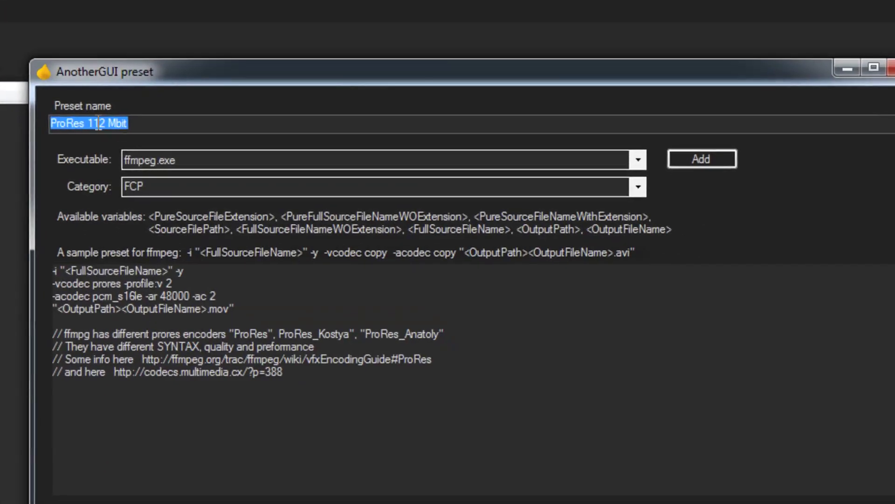
{"action": "left_click", "coordinate": [678, 154]}
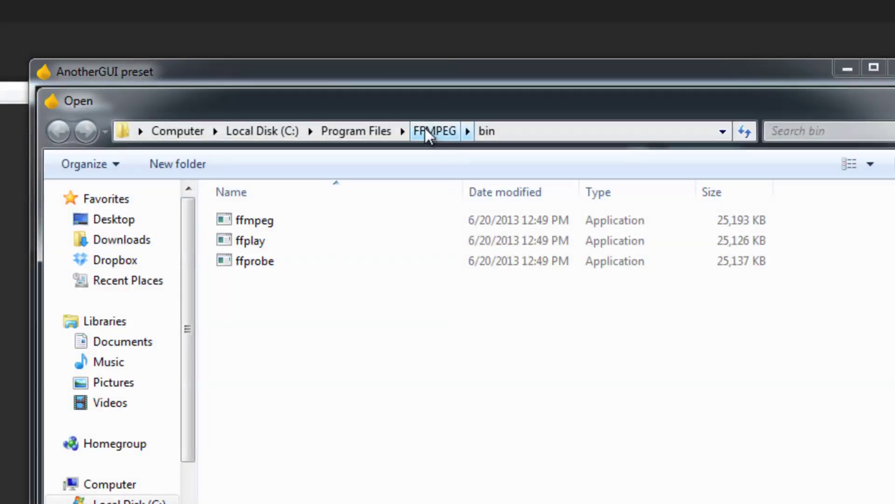
{"action": "left_click", "coordinate": [425, 128]}
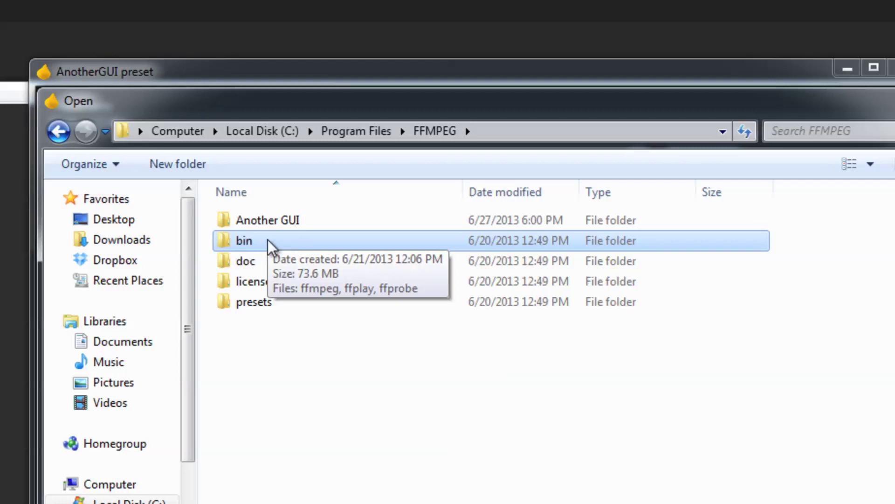
{"action": "double_click", "coordinate": [233, 241]}
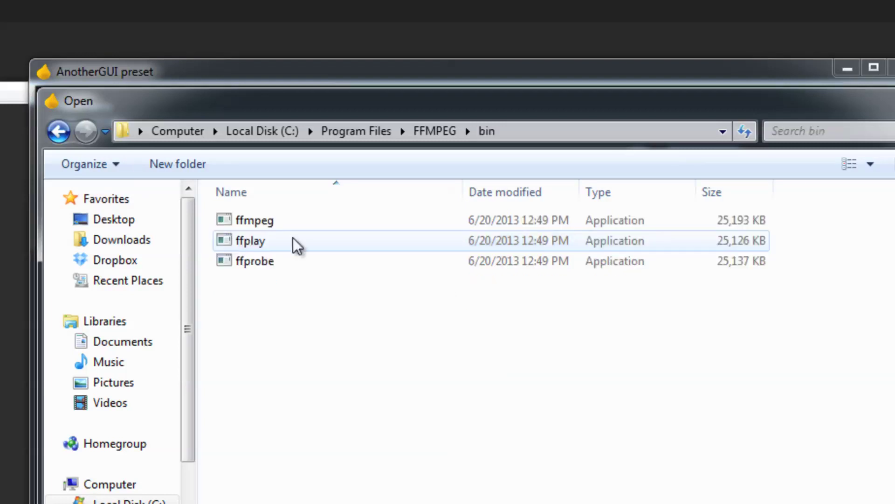
{"action": "double_click", "coordinate": [252, 224]}
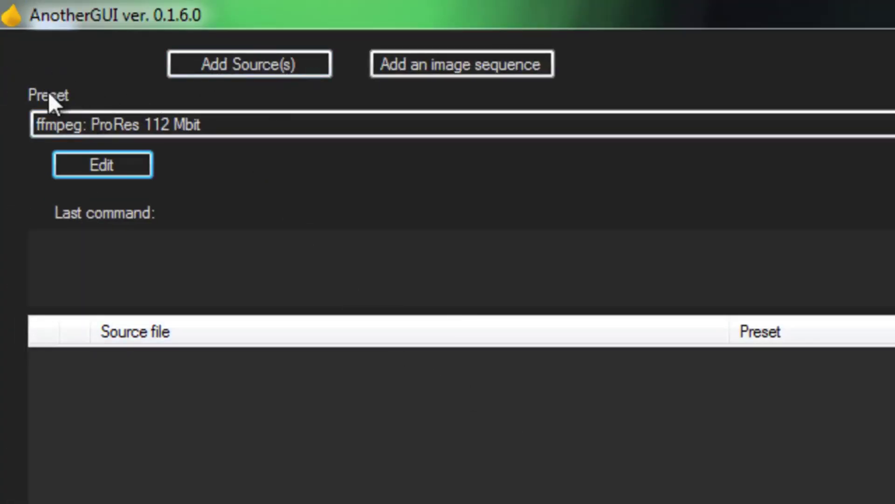
- Browse the FCP preset category and choose the ffmpeg: ProRes 112 Mbit preset
{"action": "left_click", "coordinate": [113, 133]}
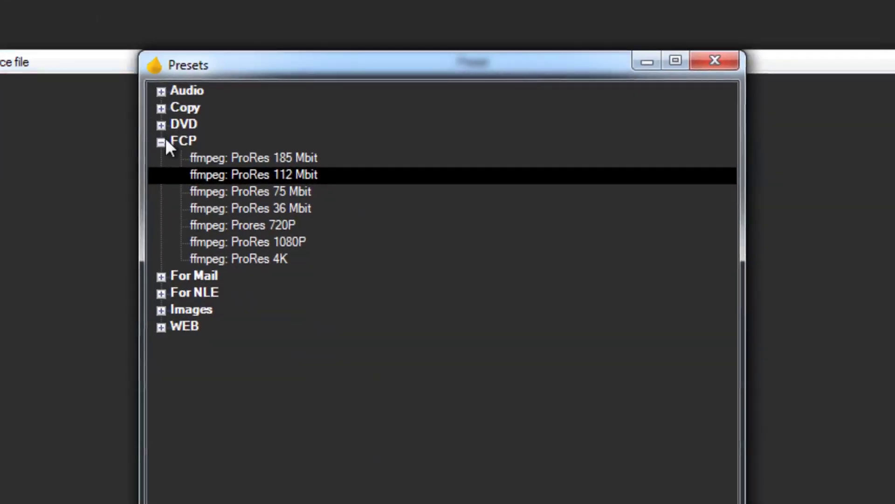
{"action": "left_click", "coordinate": [161, 142]}
{"action": "left_click", "coordinate": [161, 142]}
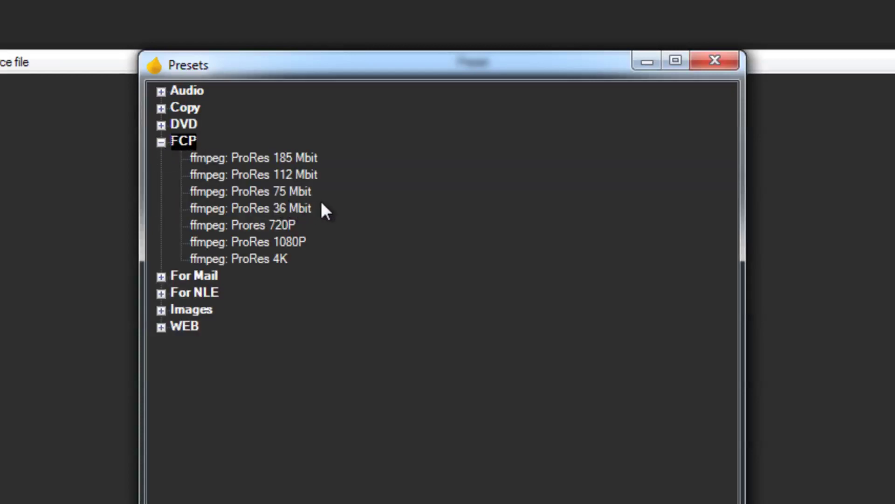
{"action": "left_click", "coordinate": [276, 175]}
{"action": "double_click", "coordinate": [274, 173]}
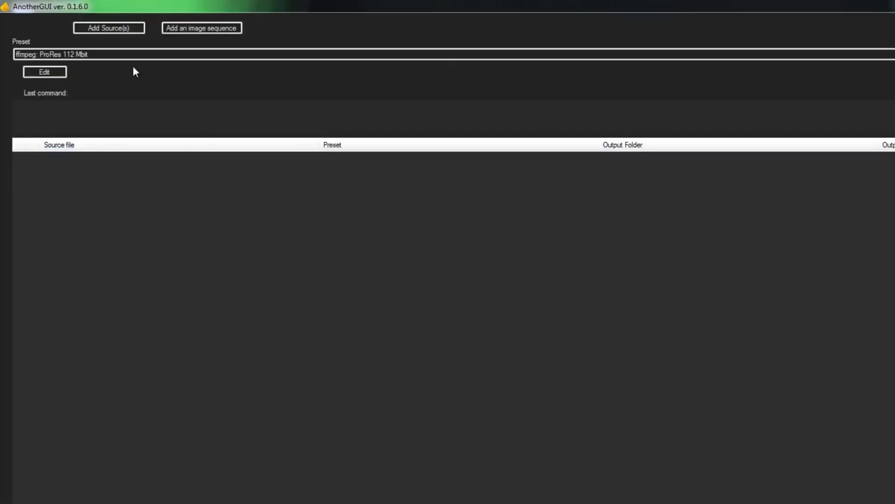
- Add the video clip 00000 from the STREAM folder as a conversion source
{"action": "left_click", "coordinate": [106, 29]}
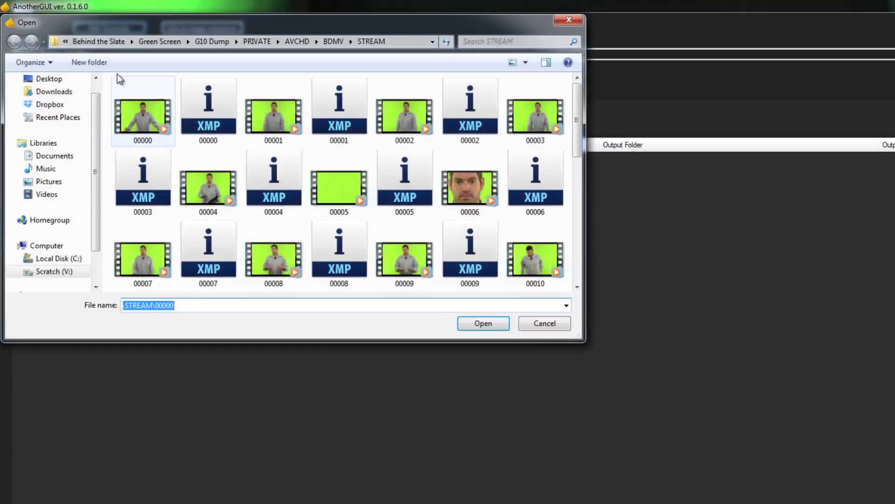
{"action": "left_click", "coordinate": [132, 105]}
{"action": "left_click", "coordinate": [496, 329]}
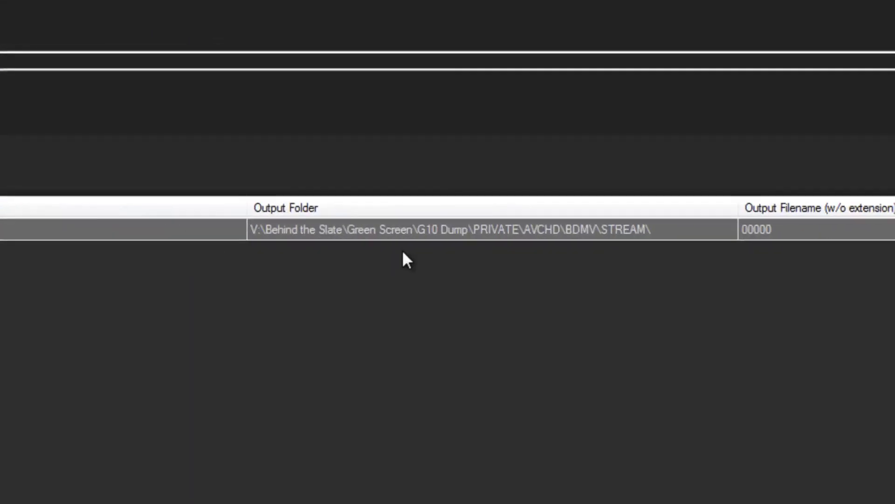
- Change the clip's output folder to Re-Code inside Green Screen and start the conversion
{"action": "left_click", "coordinate": [812, 24]}
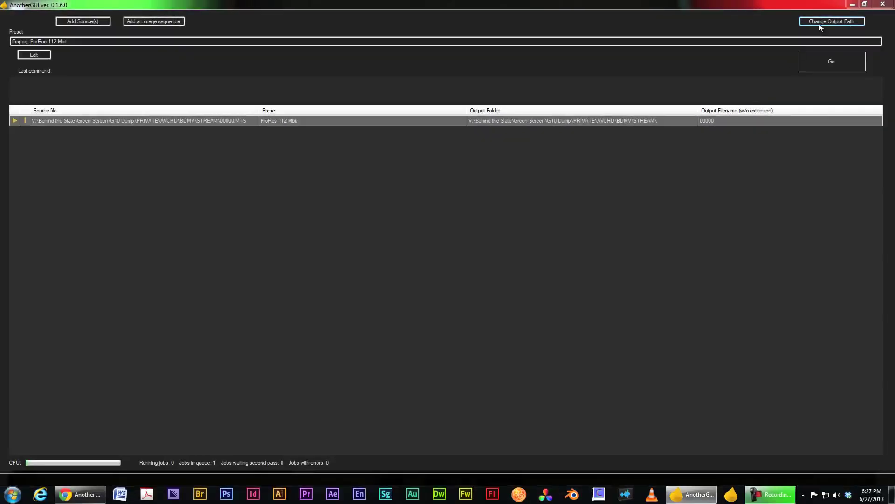
{"action": "left_click_drag", "start_coordinate": [513, 251], "coordinate": [511, 265]}
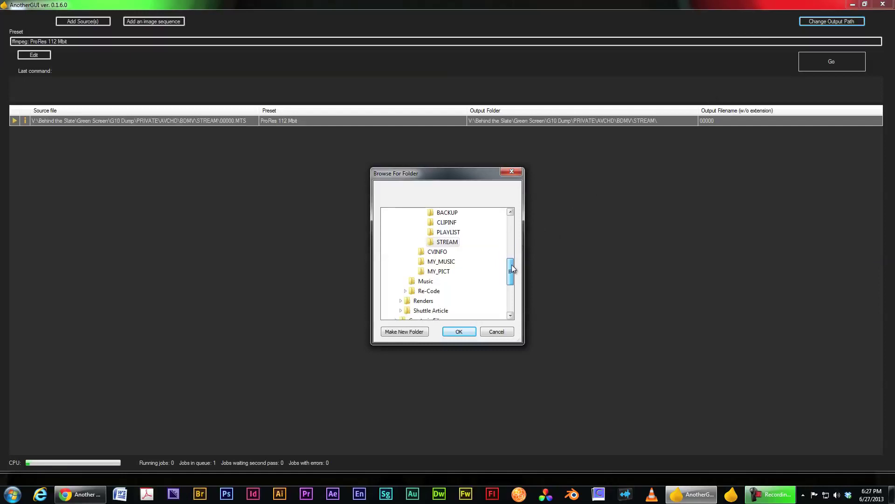
{"action": "left_click", "coordinate": [428, 290]}
{"action": "left_click", "coordinate": [459, 330]}
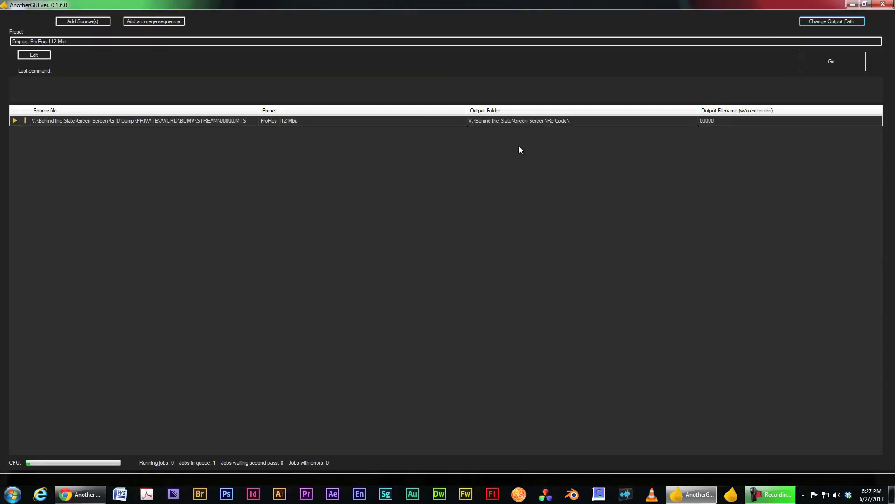
{"action": "left_click", "coordinate": [809, 62]}
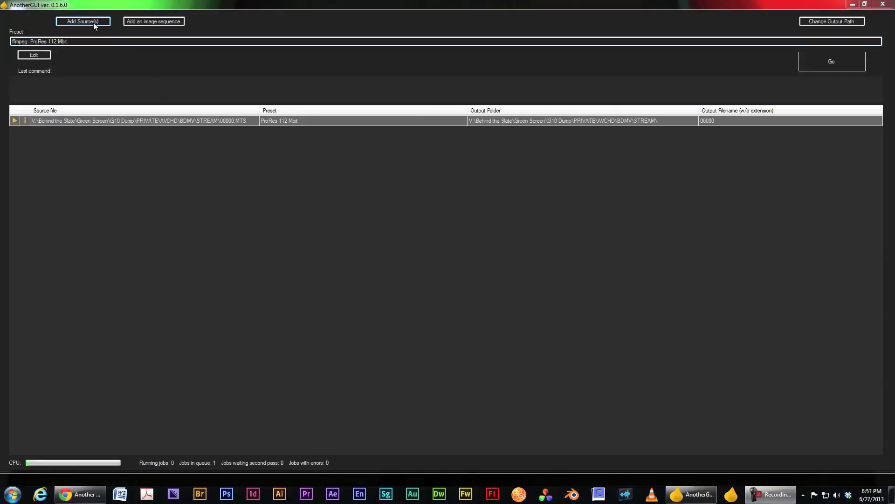
- Add all files in the STREAM folder to the conversion queue as sources
{"action": "left_click", "coordinate": [83, 22]}
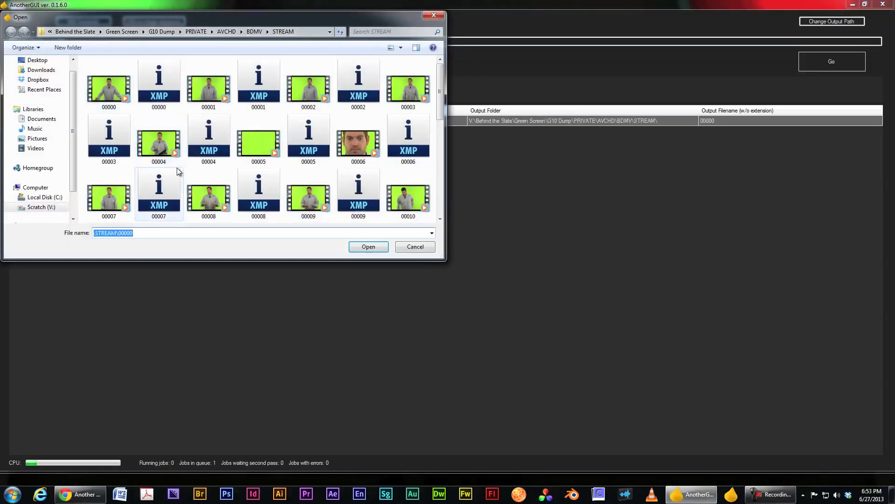
{"action": "left_click", "coordinate": [117, 92]}
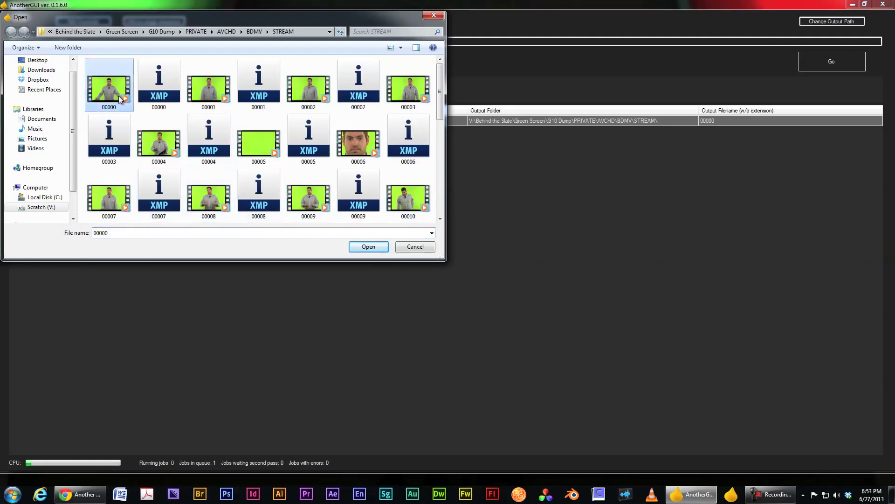
{"action": "key", "text": "ctrl+a"}
{"action": "left_click", "coordinate": [358, 251]}
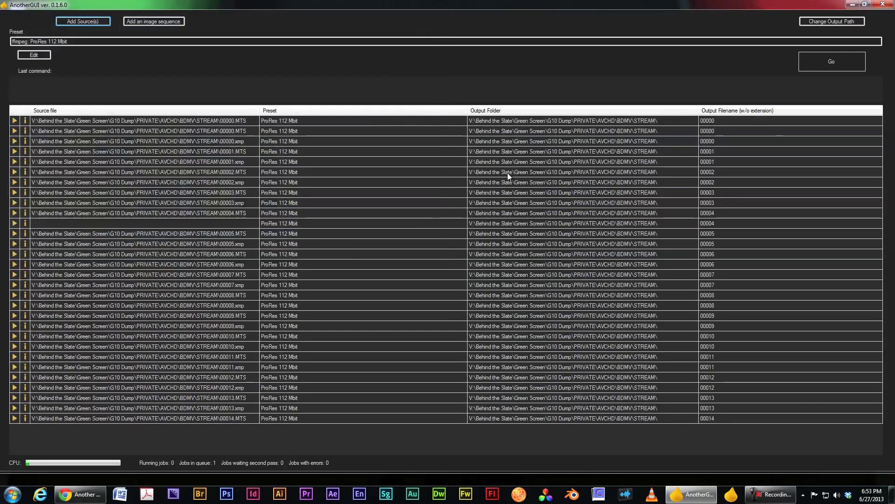
- Change the output folder of all queued jobs to V:\ProRes and start the batch conversion
{"action": "key", "text": "ctrl+a"}
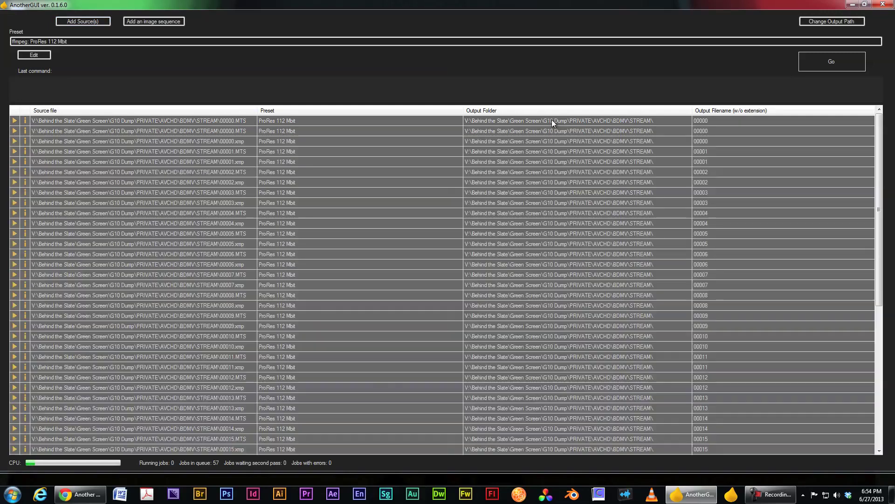
{"action": "left_click", "coordinate": [858, 23]}
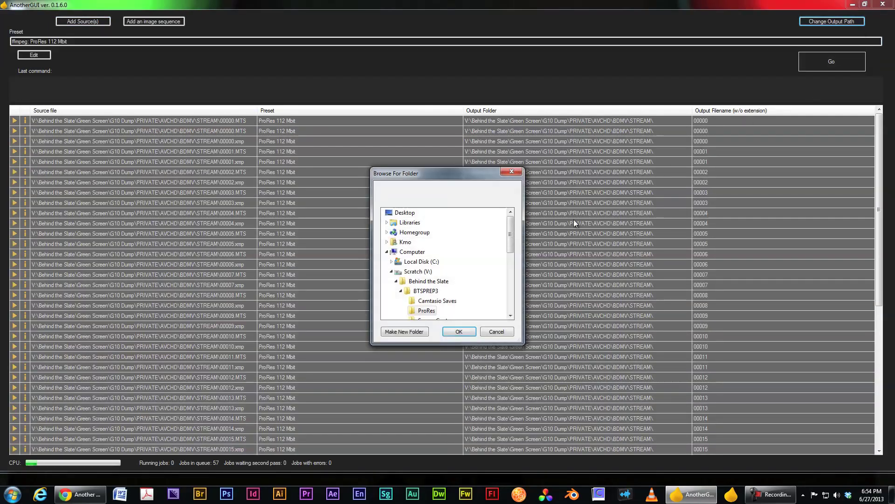
{"action": "left_click_drag", "start_coordinate": [514, 223], "coordinate": [513, 277]}
{"action": "left_click", "coordinate": [417, 272]}
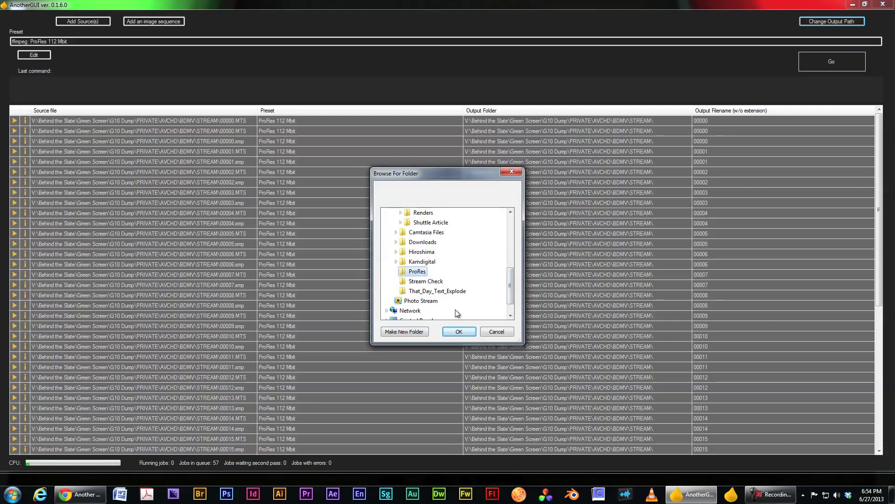
{"action": "left_click", "coordinate": [459, 331]}
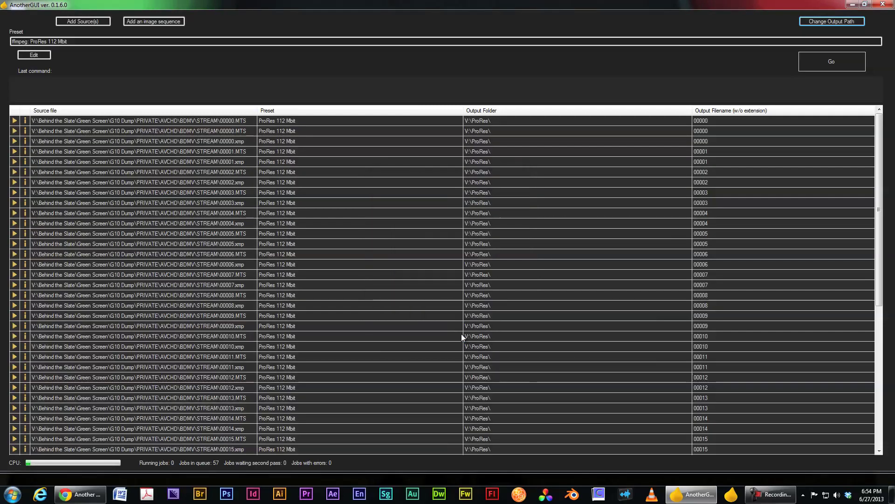
{"action": "left_click", "coordinate": [804, 65]}
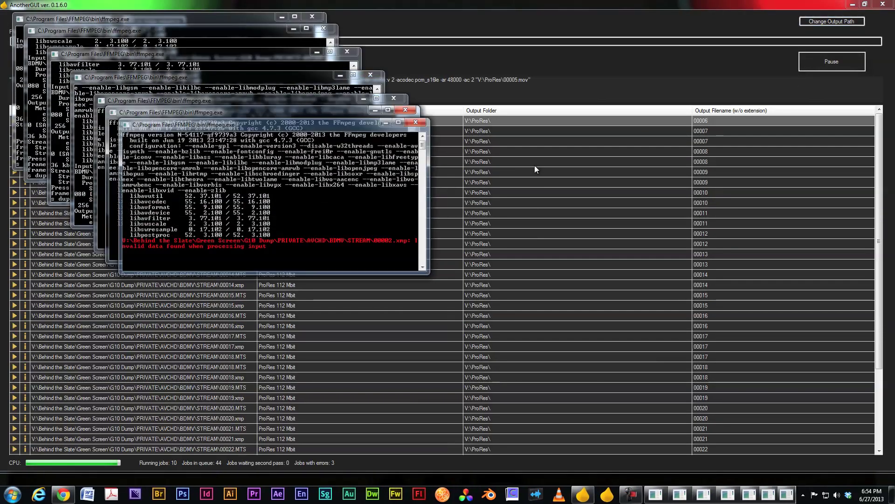